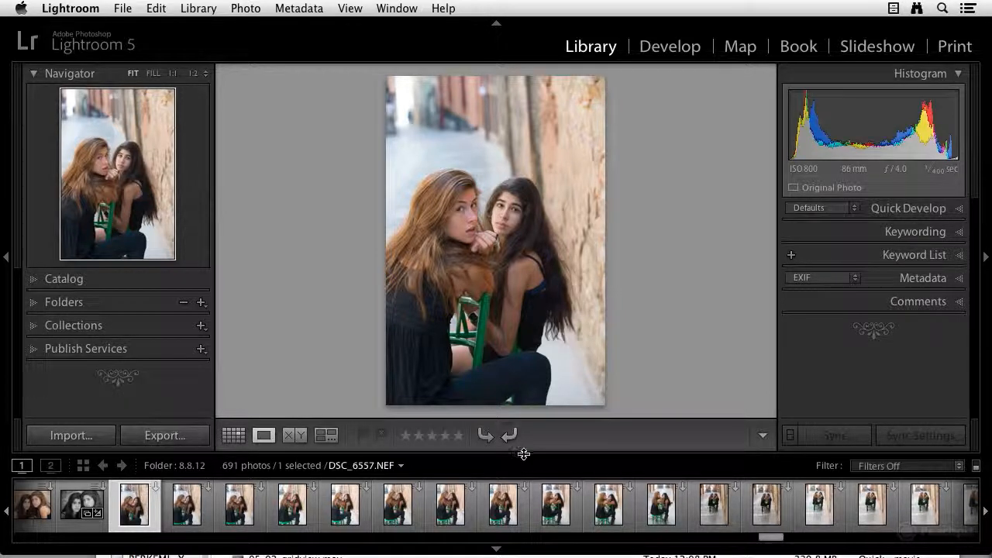
Select the series of photos through DSC_6567, open them in Compare view and hide the side panels.
{"action": "left_click", "coordinate": [663, 510], "text": "shift"}
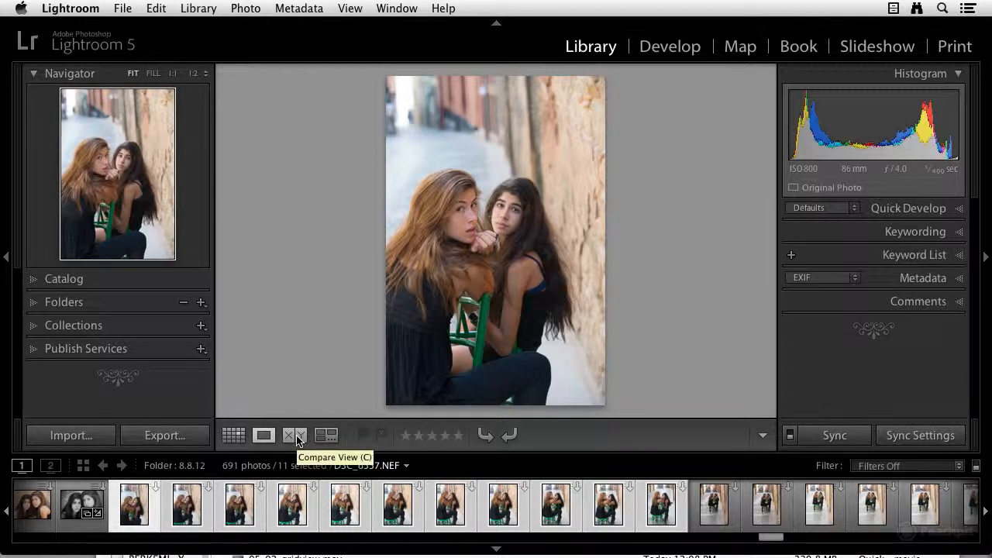
{"action": "left_click", "coordinate": [299, 437]}
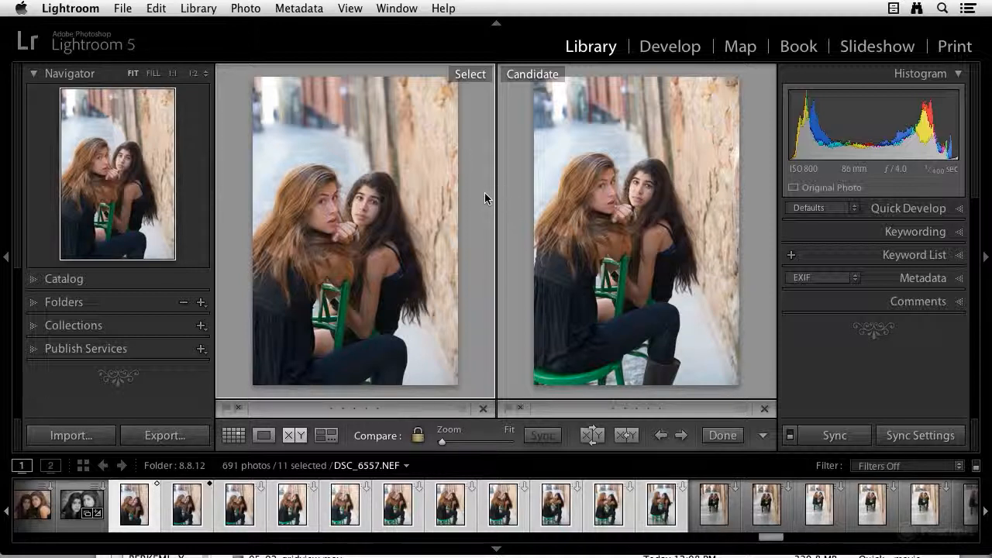
{"action": "key", "text": "Tab"}
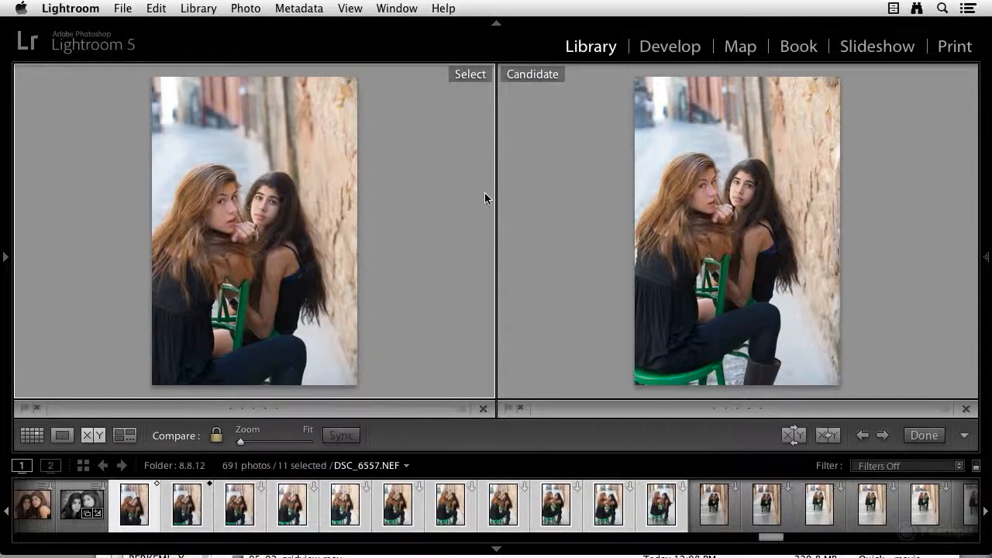
Inspect the faces in DSC_6557 and DSC_6558 side by side at 1:1, then return to the fitted view.
{"action": "left_click", "coordinate": [272, 205]}
{"action": "left_click_drag", "start_coordinate": [287, 263], "coordinate": [284, 195]}
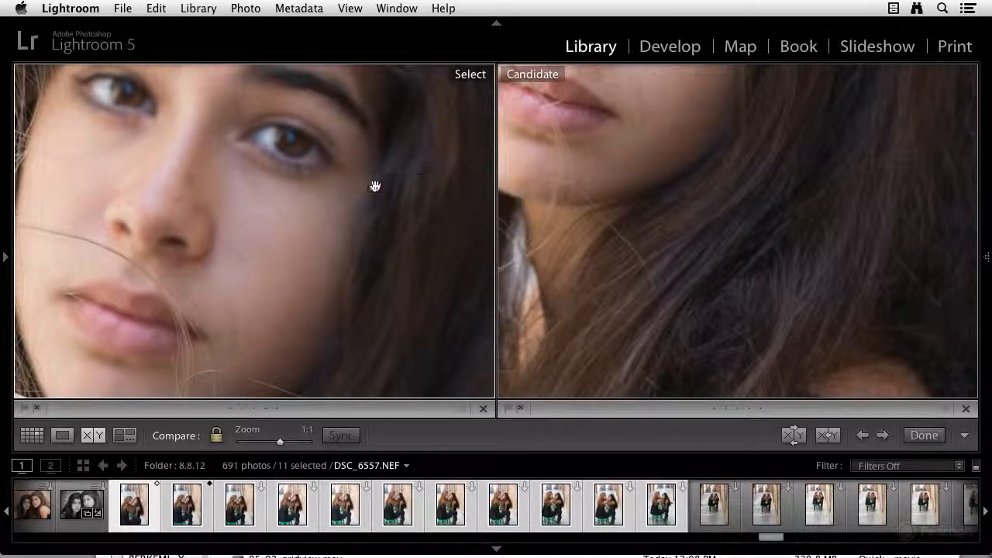
{"action": "left_click_drag", "start_coordinate": [415, 165], "coordinate": [431, 354]}
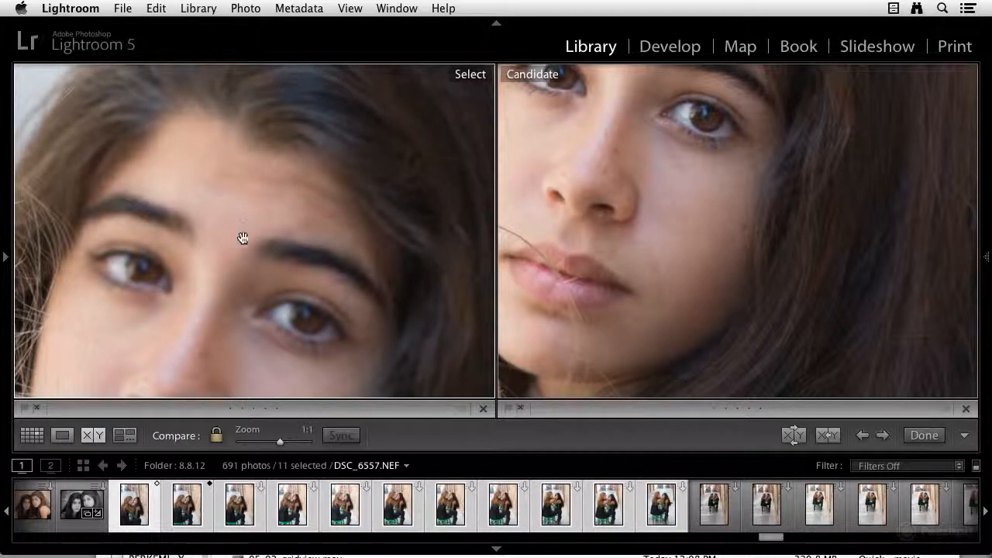
{"action": "left_click_drag", "start_coordinate": [210, 231], "coordinate": [355, 215]}
{"action": "left_click_drag", "start_coordinate": [196, 253], "coordinate": [286, 202]}
{"action": "left_click_drag", "start_coordinate": [386, 214], "coordinate": [215, 197]}
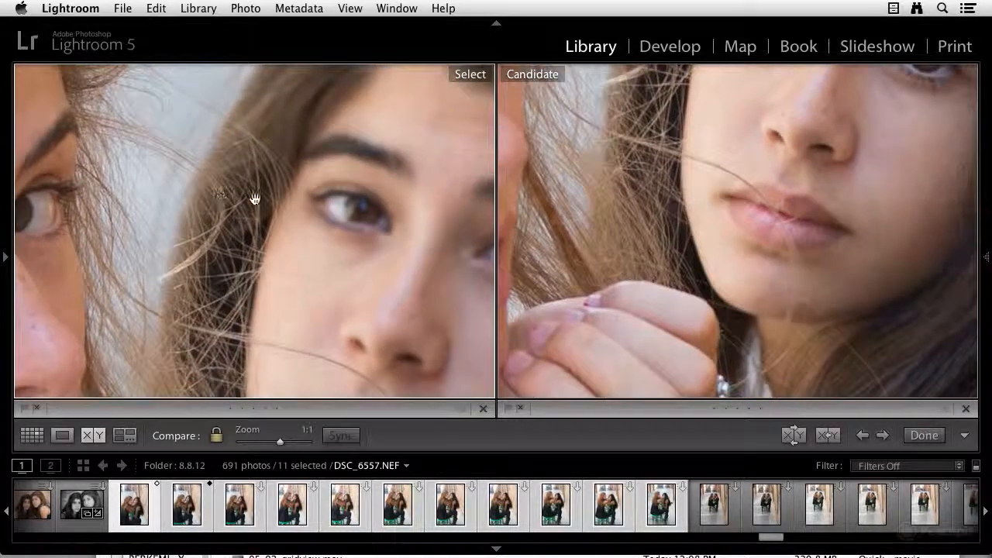
{"action": "left_click_drag", "start_coordinate": [284, 217], "coordinate": [191, 209]}
{"action": "left_click_drag", "start_coordinate": [366, 224], "coordinate": [247, 159]}
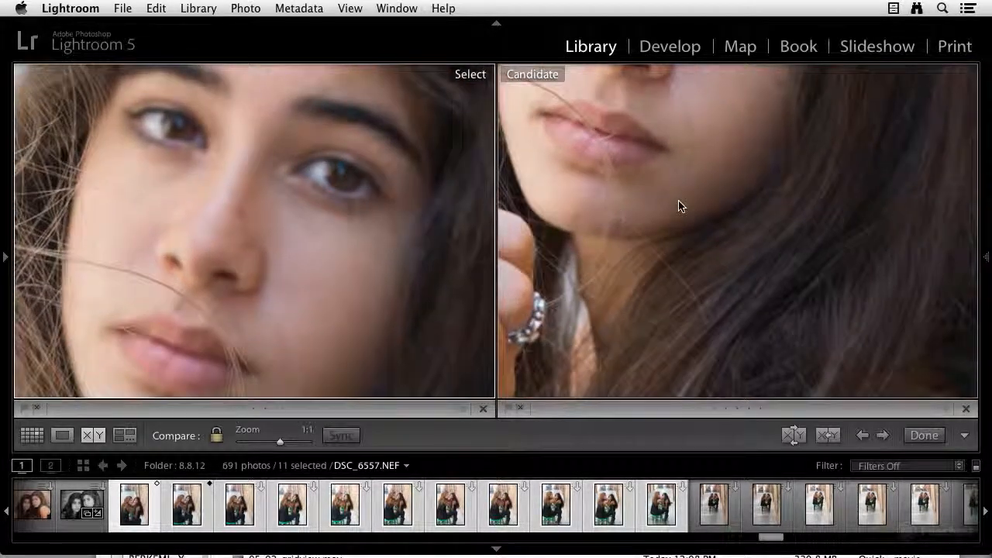
{"action": "left_click_drag", "start_coordinate": [679, 212], "coordinate": [673, 326]}
{"action": "left_click", "coordinate": [423, 320]}
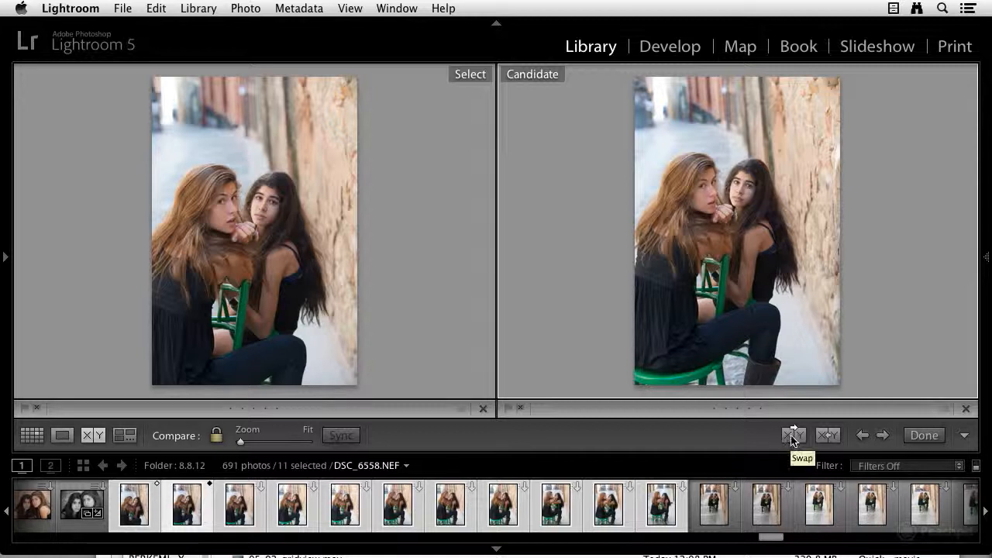
Make DSC_6558 the Select photo and check its facial sharpness against candidate DSC_6560 at 1:1.
{"action": "left_click", "coordinate": [828, 436]}
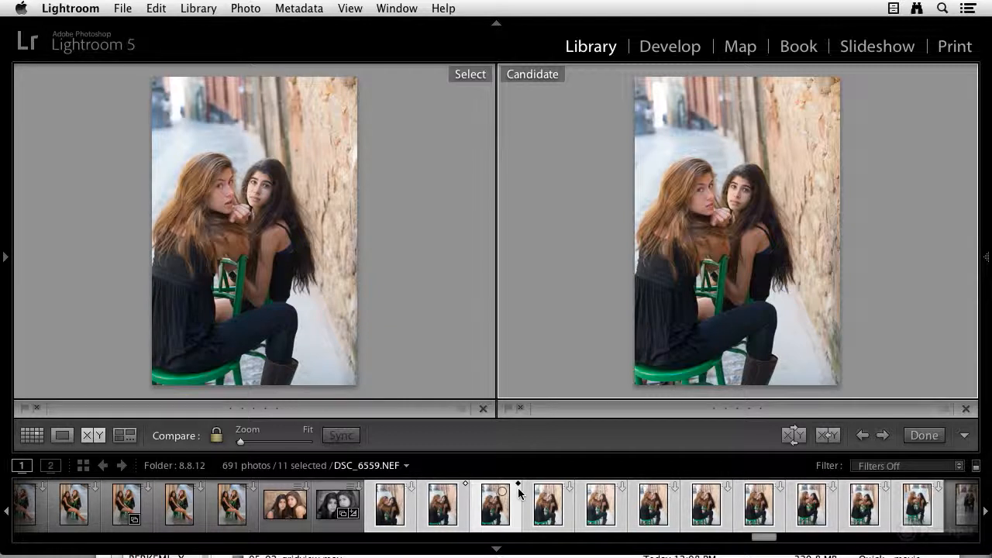
{"action": "key", "text": "Right"}
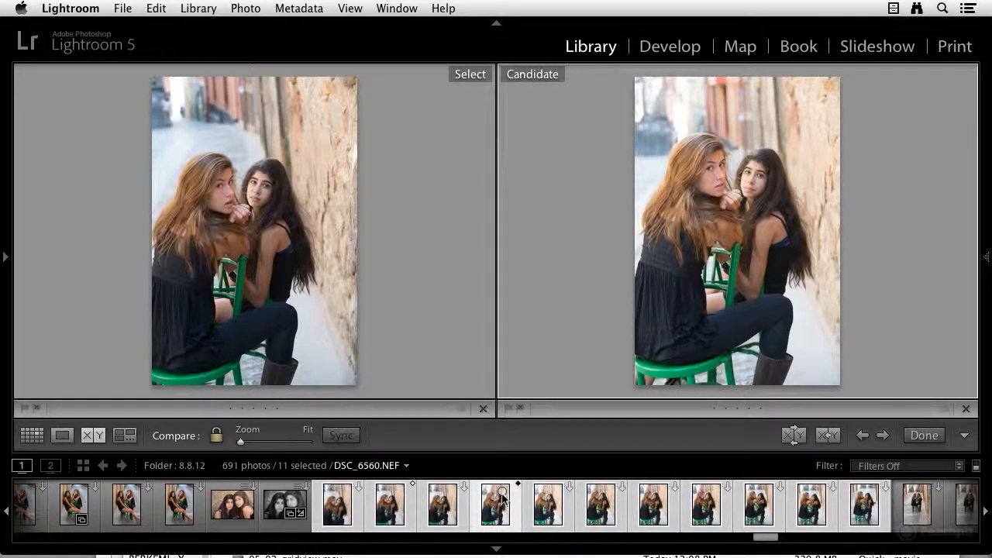
{"action": "left_click", "coordinate": [714, 176]}
{"action": "left_click_drag", "start_coordinate": [735, 195], "coordinate": [689, 150]}
{"action": "left_click_drag", "start_coordinate": [737, 204], "coordinate": [467, 183]}
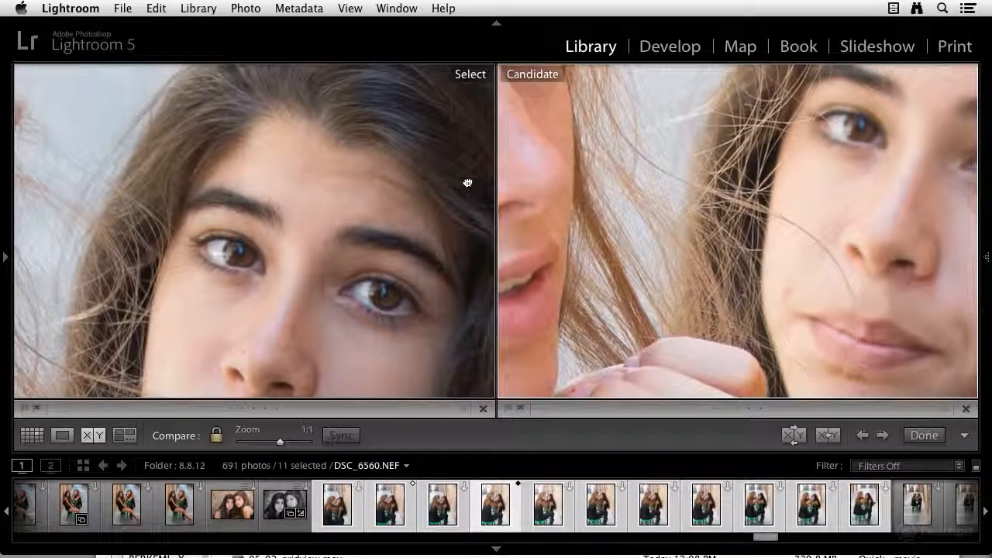
{"action": "left_click_drag", "start_coordinate": [710, 203], "coordinate": [675, 197]}
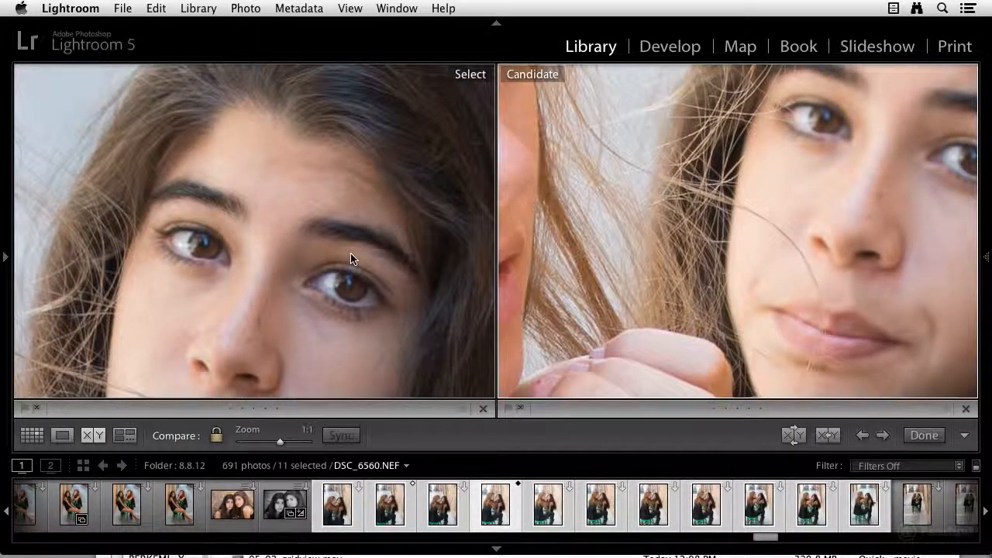
{"action": "left_click", "coordinate": [294, 231]}
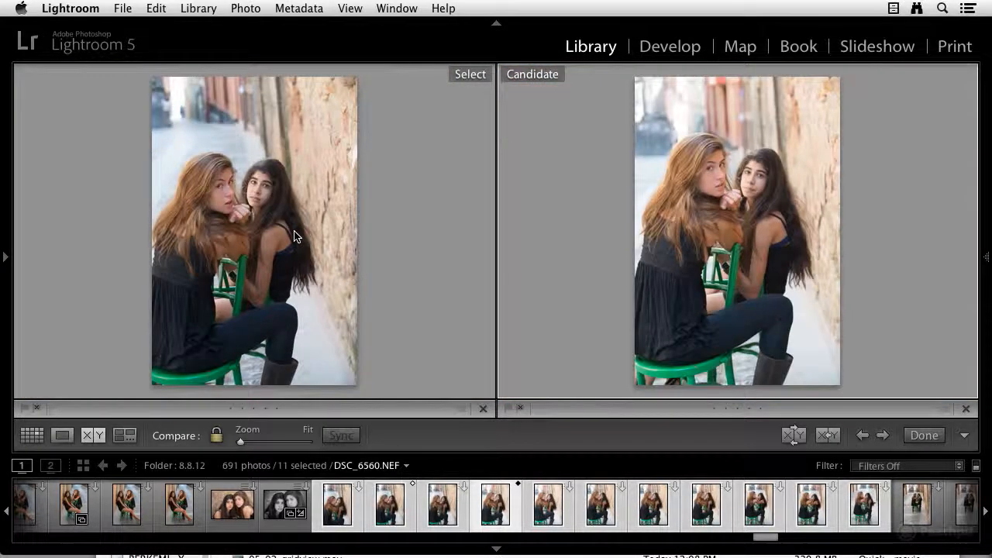
Compare the faces in candidate DSC_6561 with the Select photo at 1:1, then remove that candidate from the selection.
{"action": "key", "text": "Right"}
{"action": "left_click", "coordinate": [736, 175]}
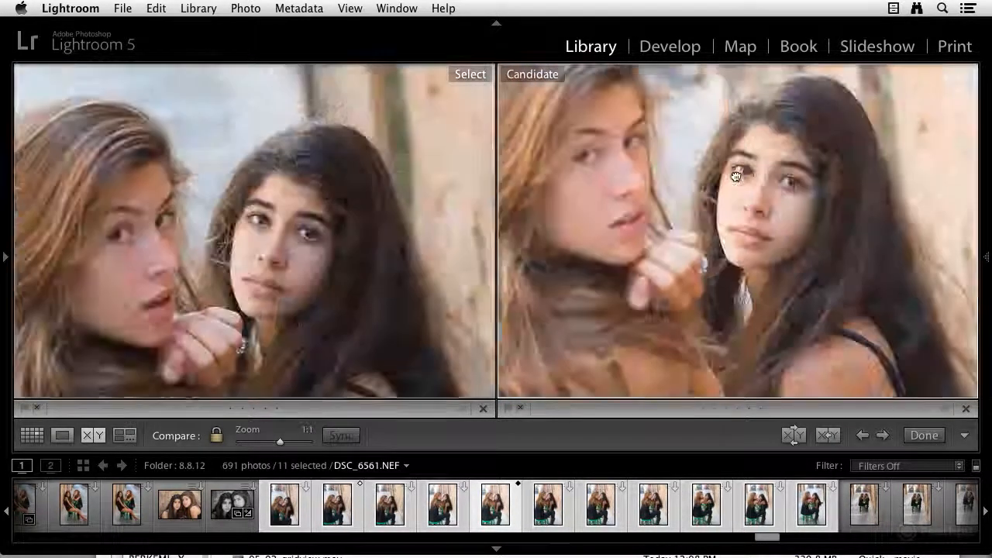
{"action": "left_click_drag", "start_coordinate": [709, 188], "coordinate": [928, 173]}
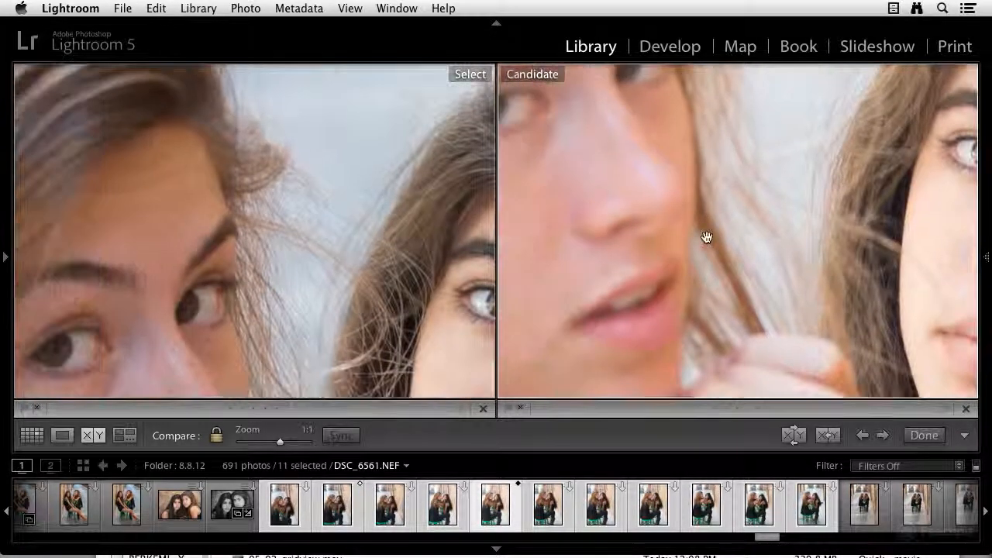
{"action": "left_click_drag", "start_coordinate": [707, 236], "coordinate": [784, 271]}
{"action": "mouse_move", "coordinate": [628, 191]}
{"action": "left_mouse_down"}
{"action": "mouse_move", "coordinate": [636, 220]}
{"action": "mouse_move", "coordinate": [677, 253]}
{"action": "mouse_move", "coordinate": [625, 204]}
{"action": "left_mouse_up"}
{"action": "left_click", "coordinate": [624, 206]}
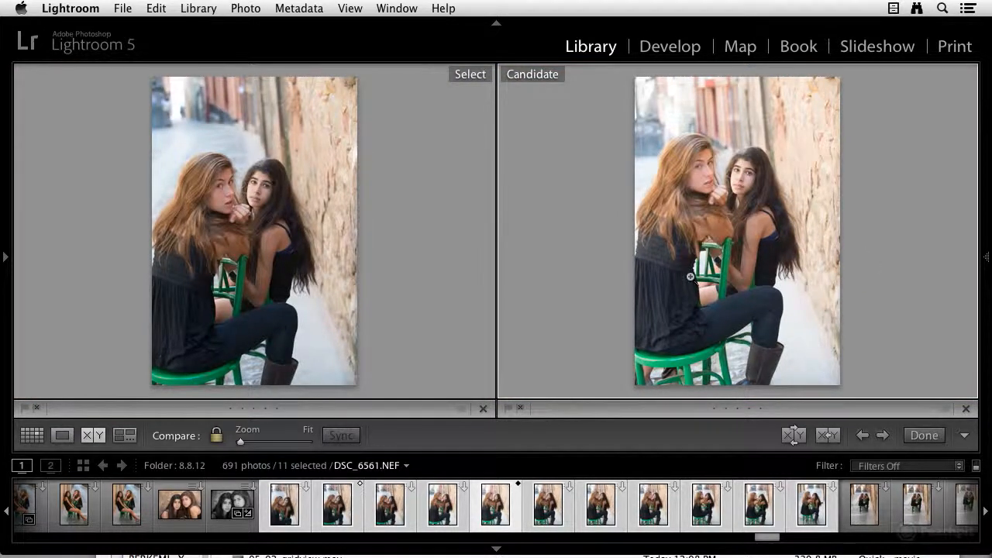
{"action": "left_click", "coordinate": [966, 409]}
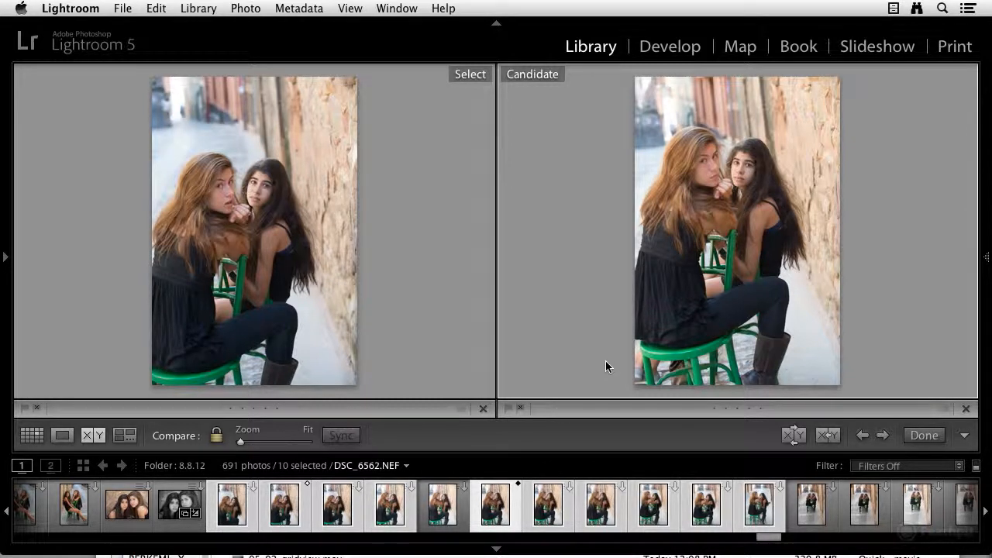
Check the faces in candidate DSC_6563 at 1:1 and drop that photo from the selection.
{"action": "key", "text": "Right"}
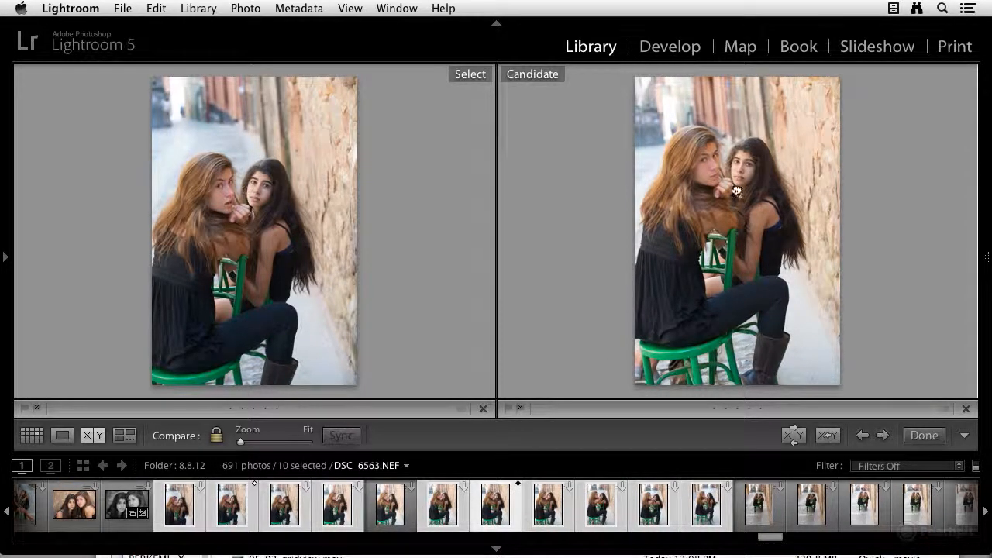
{"action": "left_click", "coordinate": [729, 213]}
{"action": "left_click_drag", "start_coordinate": [757, 164], "coordinate": [902, 315]}
{"action": "left_click_drag", "start_coordinate": [804, 210], "coordinate": [856, 288]}
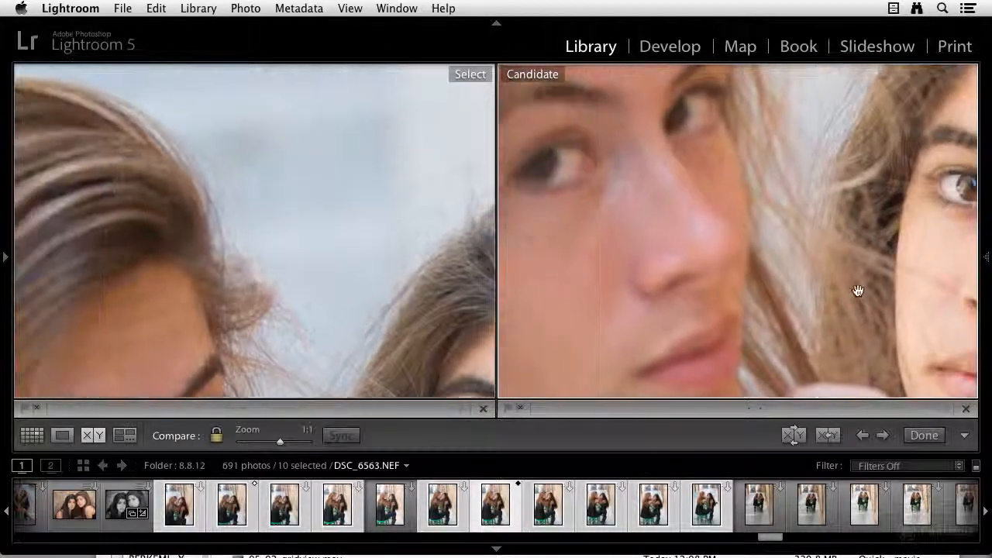
{"action": "left_click", "coordinate": [685, 200]}
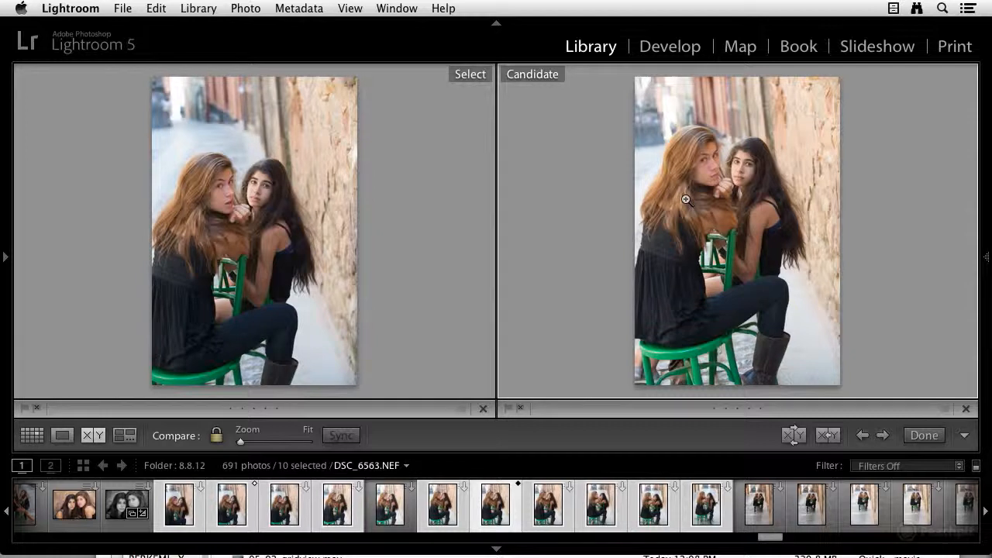
{"action": "left_click", "coordinate": [969, 410]}
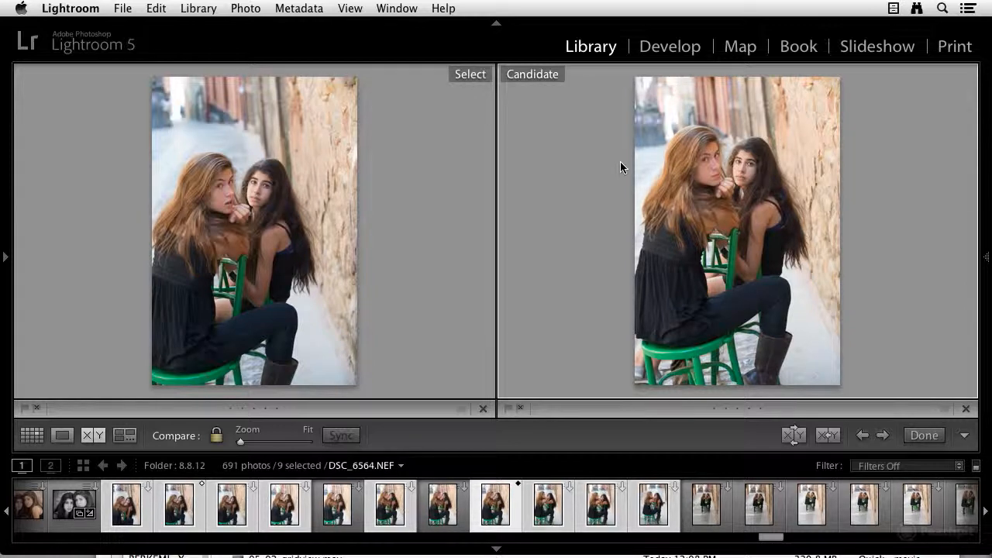
Bring up DSC_6565 as the candidate and inspect the dark-haired woman's face against the Select photo at 1:1.
{"action": "key", "text": "Right"}
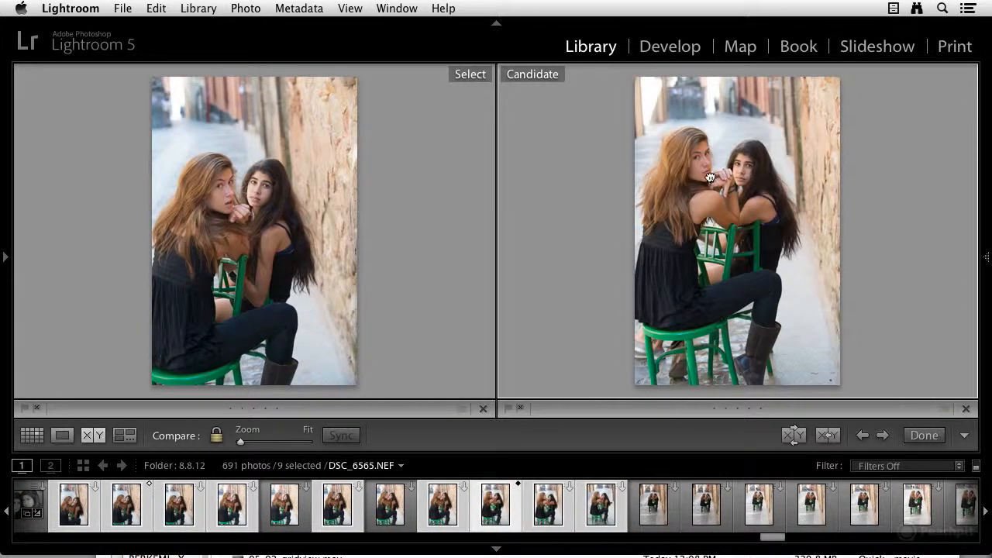
{"action": "left_click", "coordinate": [710, 177]}
{"action": "left_click_drag", "start_coordinate": [709, 173], "coordinate": [540, 246]}
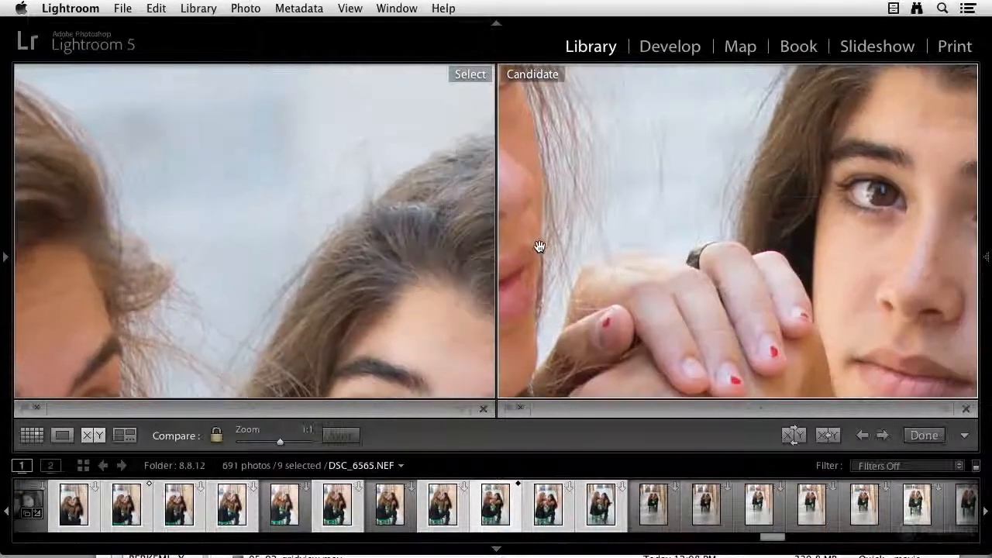
{"action": "left_click_drag", "start_coordinate": [857, 274], "coordinate": [747, 182]}
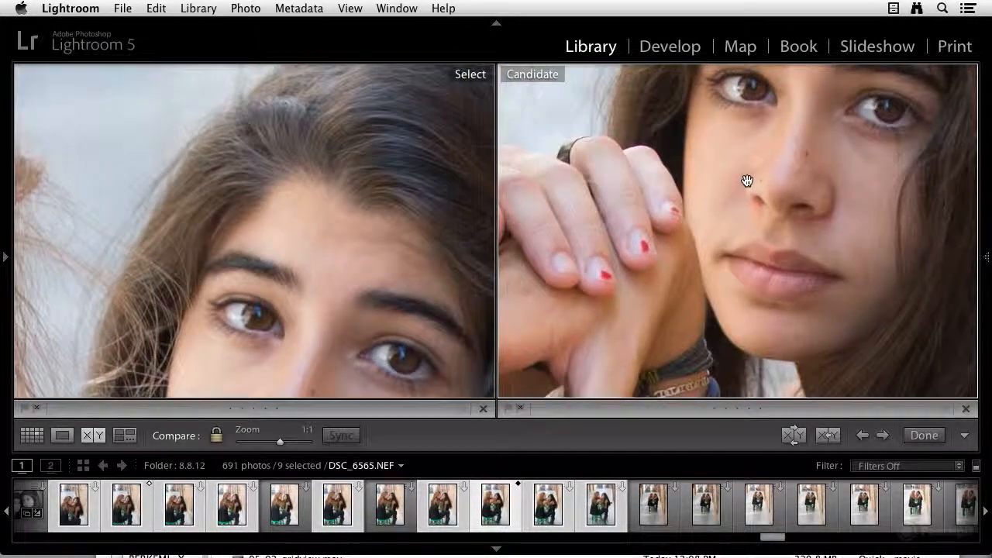
{"action": "left_click", "coordinate": [749, 182]}
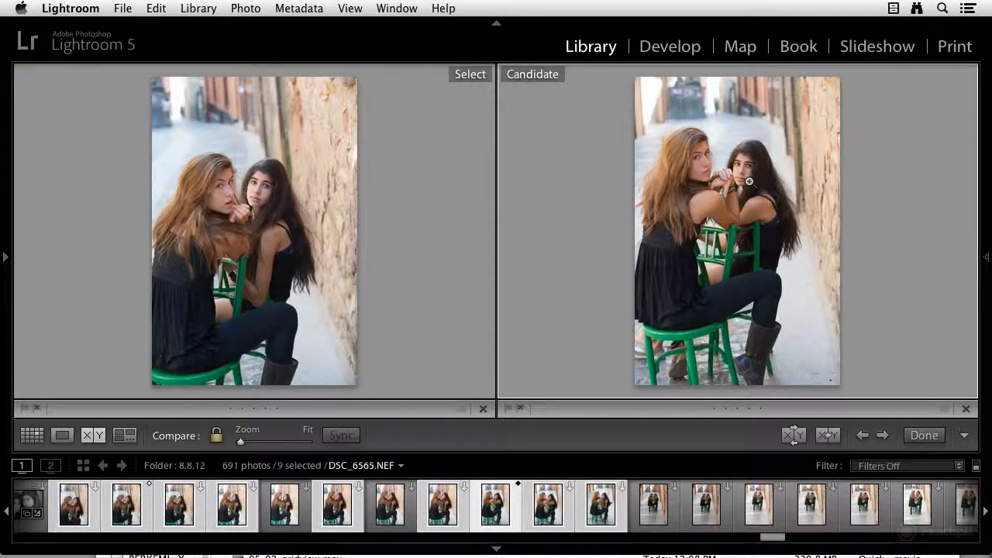
Bring up DSC_6566 as the candidate and examine the faces in it and the Select photo at 1:1.
{"action": "key", "text": "Right"}
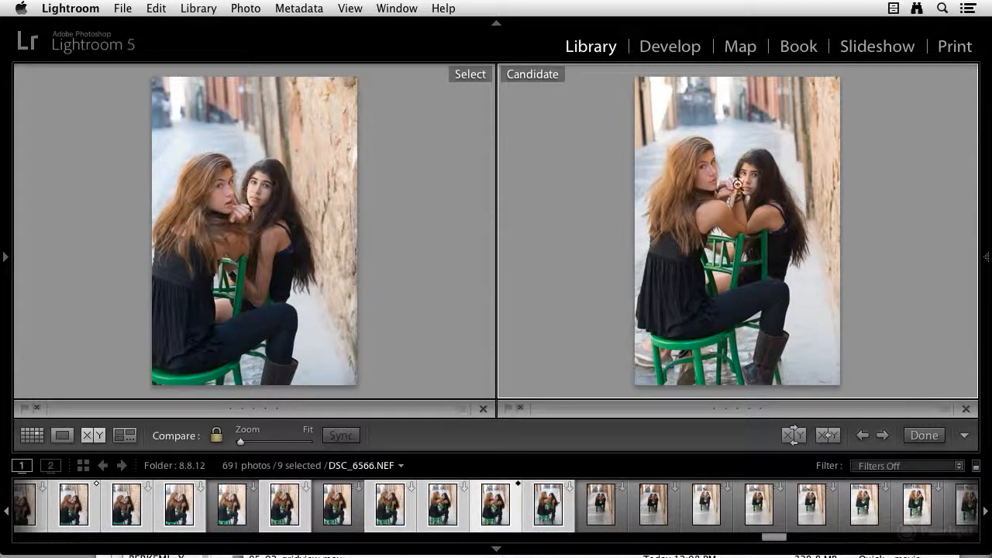
{"action": "left_click", "coordinate": [720, 194]}
{"action": "left_click_drag", "start_coordinate": [746, 195], "coordinate": [618, 165]}
{"action": "left_click_drag", "start_coordinate": [880, 208], "coordinate": [589, 166]}
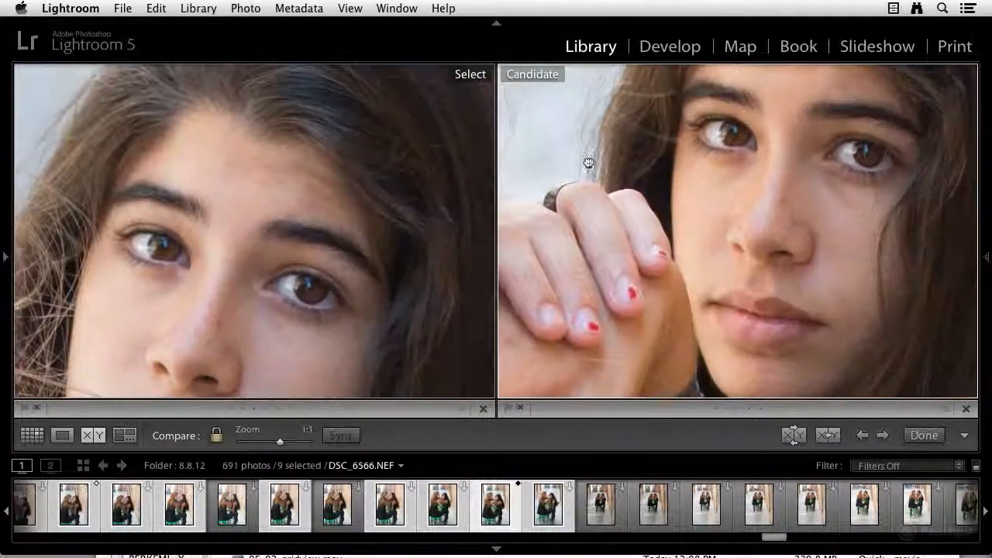
{"action": "left_click", "coordinate": [610, 206]}
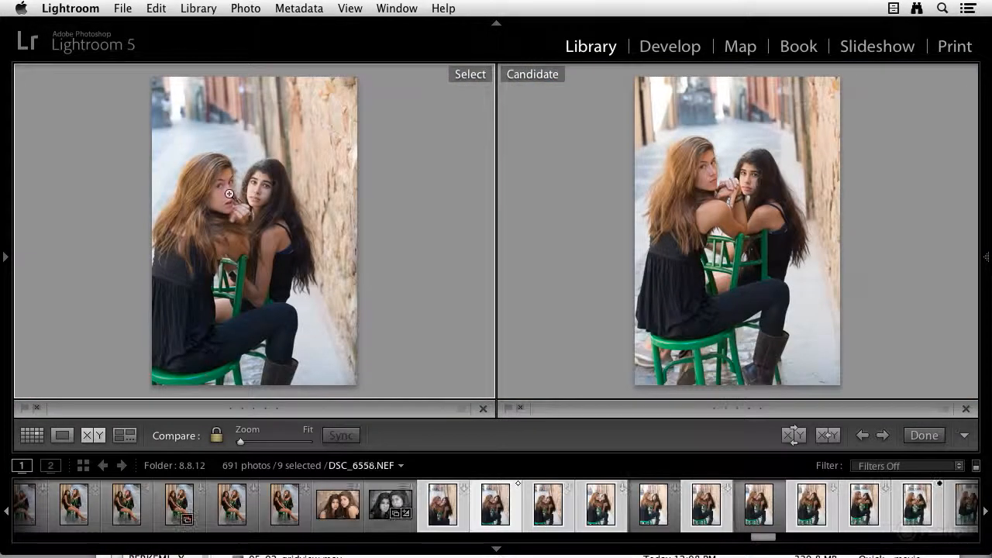
{"action": "left_click", "coordinate": [235, 194]}
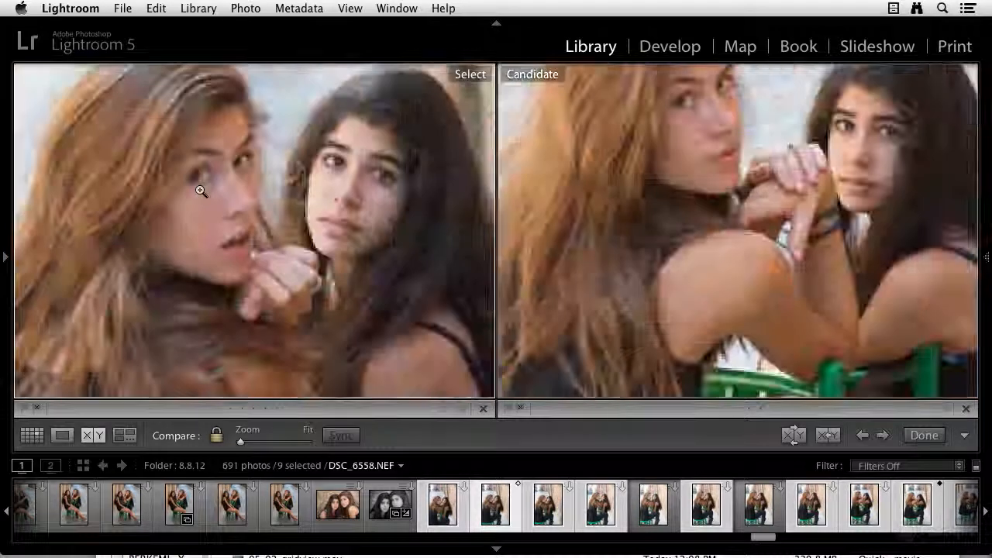
{"action": "left_click", "coordinate": [200, 191]}
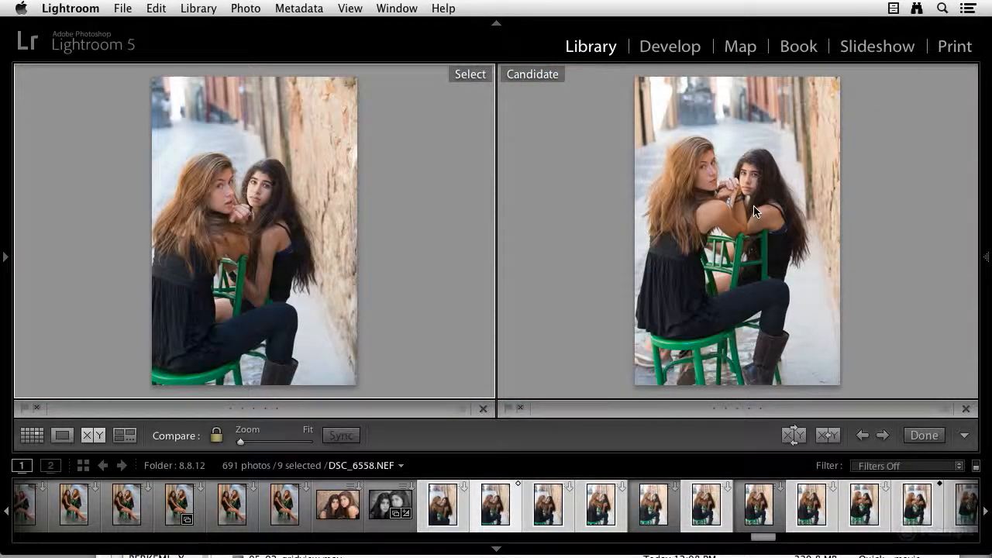
Load DSC_6567 as the candidate and examine it beside Select photo DSC_6558 at 1:1 with linked panning.
{"action": "key", "text": "Right"}
{"action": "key", "text": "Right"}
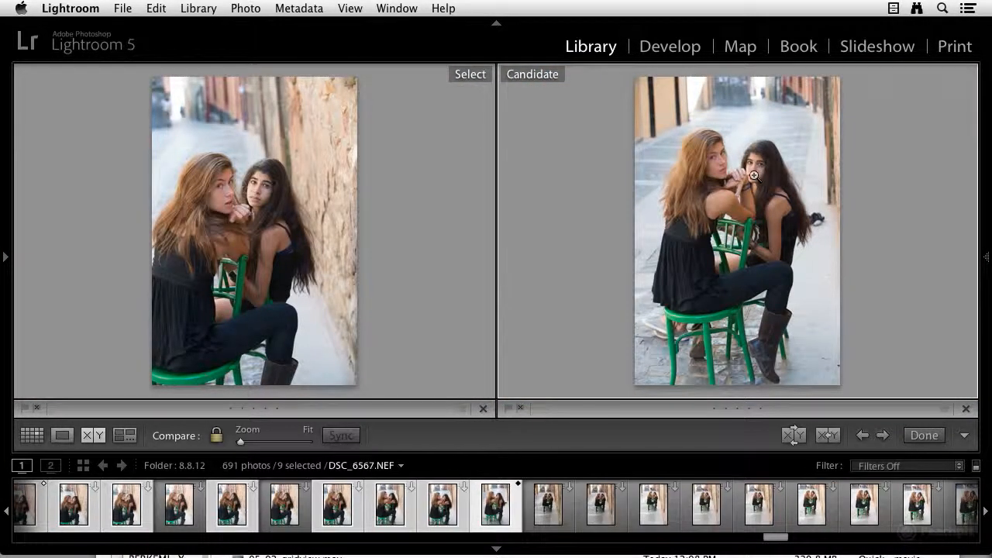
{"action": "left_click", "coordinate": [753, 176]}
{"action": "left_click_drag", "start_coordinate": [754, 176], "coordinate": [879, 210]}
{"action": "key", "text": "Left"}
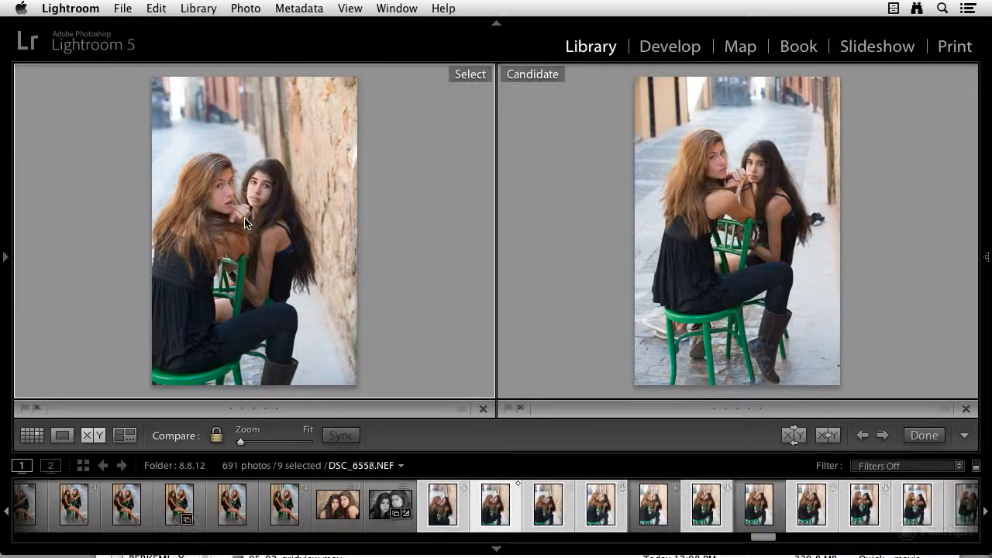
{"action": "left_click", "coordinate": [245, 223]}
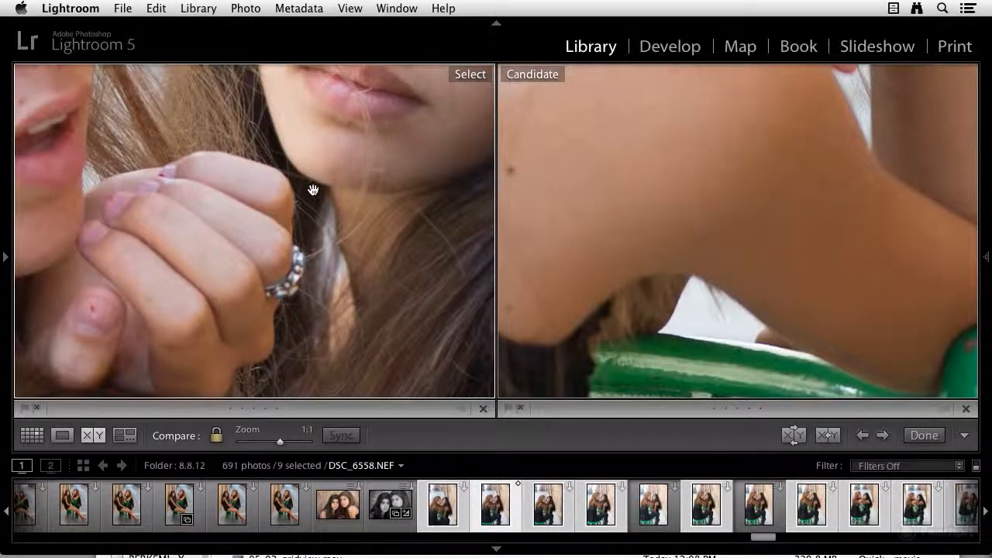
{"action": "left_click_drag", "start_coordinate": [315, 195], "coordinate": [378, 297]}
{"action": "left_click_drag", "start_coordinate": [359, 181], "coordinate": [267, 189]}
{"action": "left_click_drag", "start_coordinate": [618, 183], "coordinate": [631, 238]}
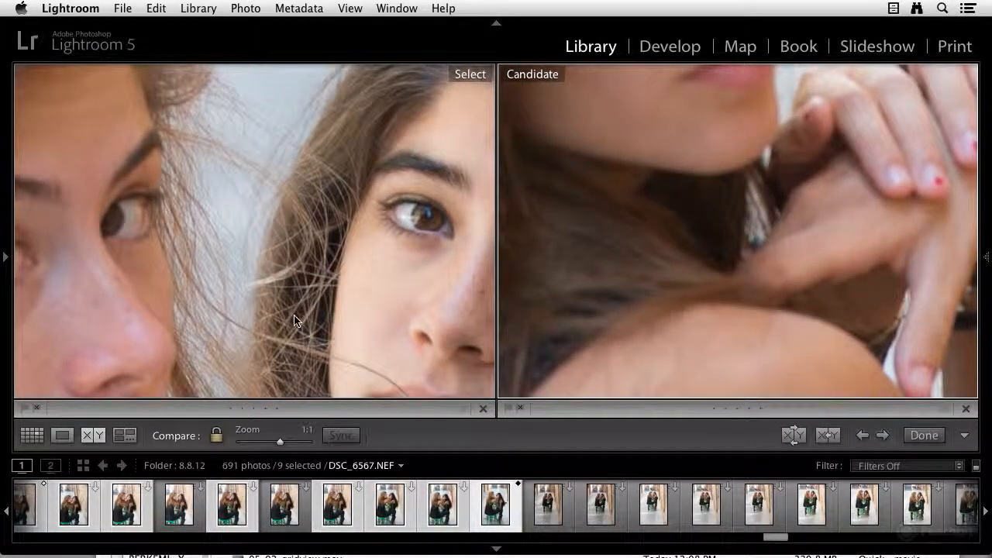
Unlink the focus of the two photos and pan each separately to the dark-haired woman's face.
{"action": "left_click", "coordinate": [217, 437]}
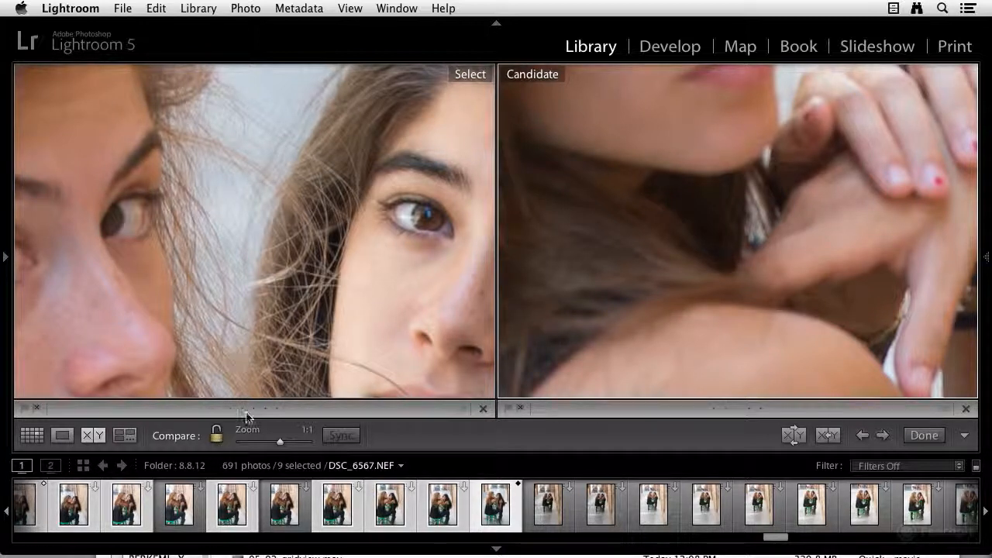
{"action": "left_click_drag", "start_coordinate": [397, 300], "coordinate": [304, 221]}
{"action": "left_click_drag", "start_coordinate": [712, 116], "coordinate": [764, 337]}
{"action": "left_click_drag", "start_coordinate": [733, 283], "coordinate": [595, 260]}
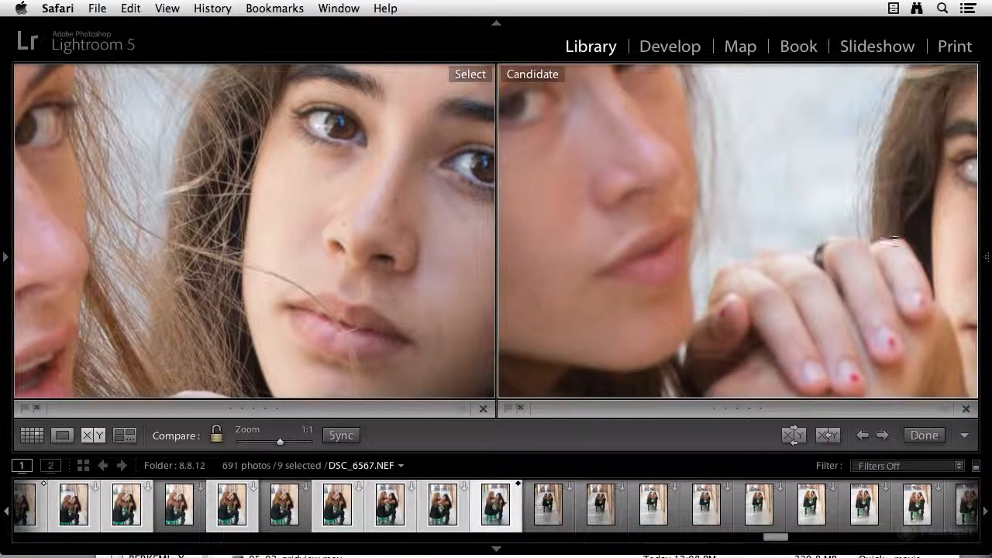
{"action": "left_click_drag", "start_coordinate": [888, 233], "coordinate": [660, 206]}
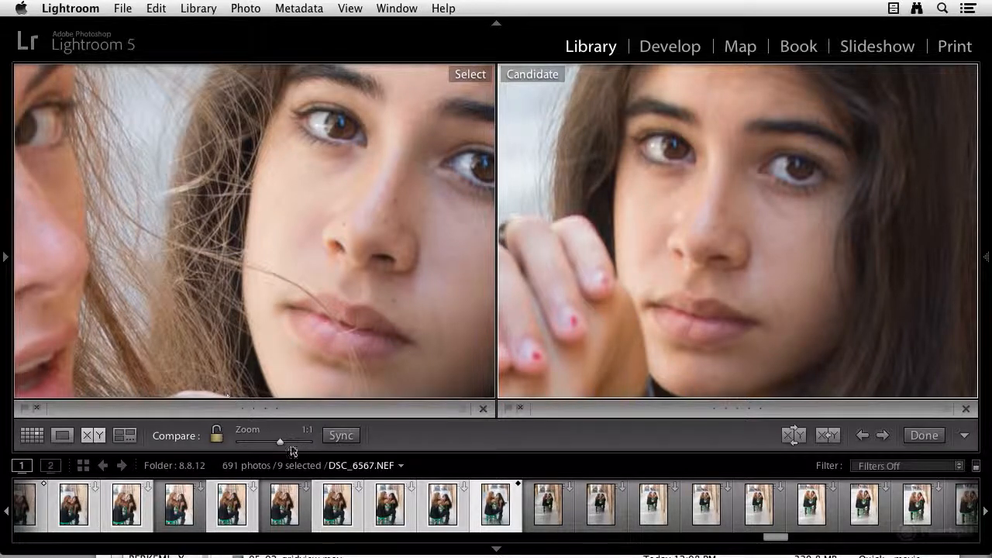
Zoom the candidate out to 1:8, sync the Select photo to it, and examine the Select photo's whole composition.
{"action": "left_click_drag", "start_coordinate": [279, 442], "coordinate": [259, 445]}
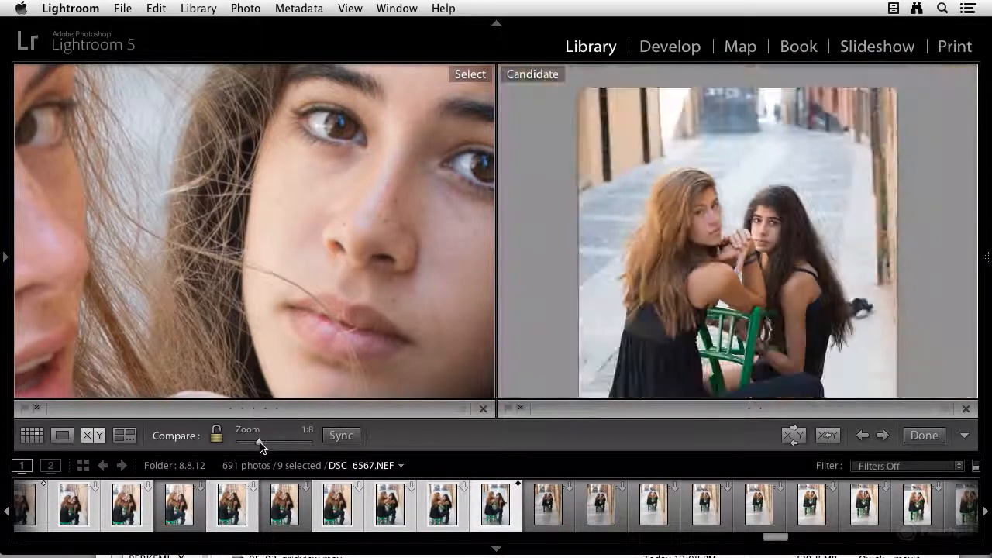
{"action": "left_click", "coordinate": [359, 431]}
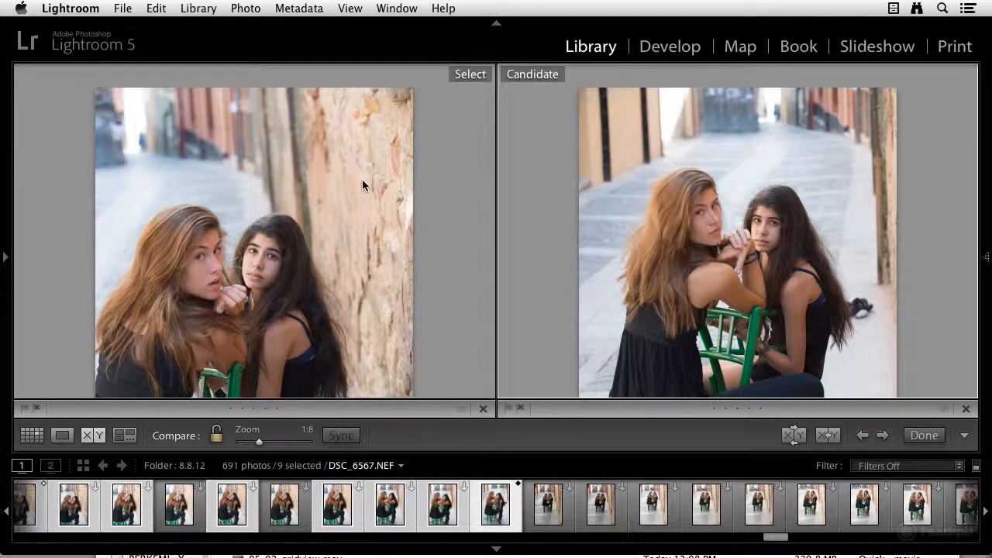
{"action": "scroll", "coordinate": [358, 187], "scroll_direction": "down", "scroll_amount": 10}
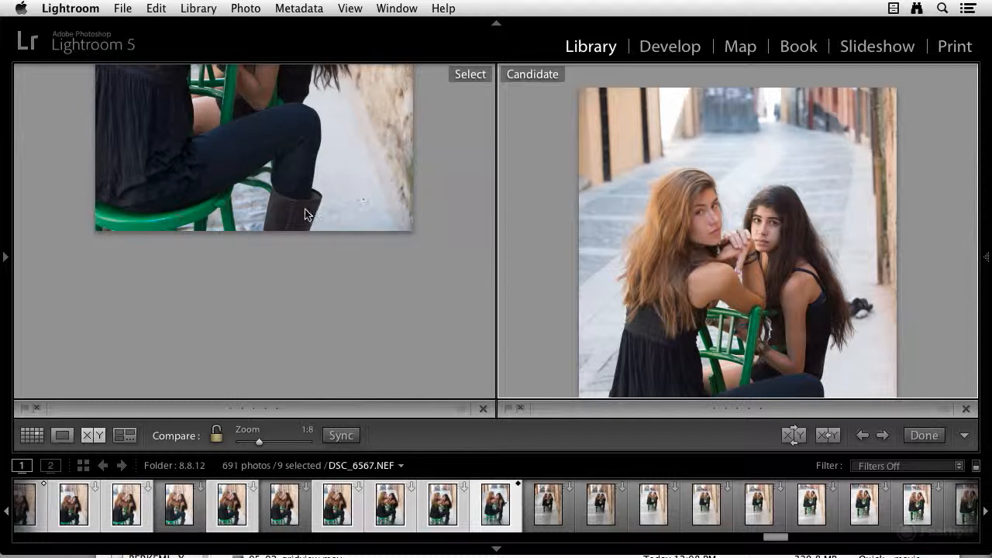
{"action": "scroll", "coordinate": [307, 221], "scroll_direction": "up", "scroll_amount": 8}
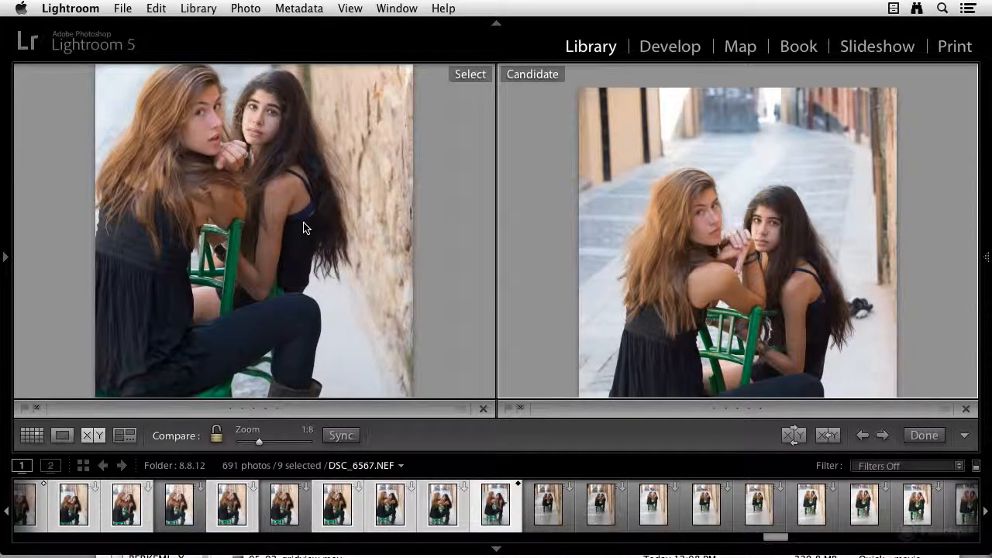
{"action": "scroll", "coordinate": [306, 229], "scroll_direction": "down", "scroll_amount": 8}
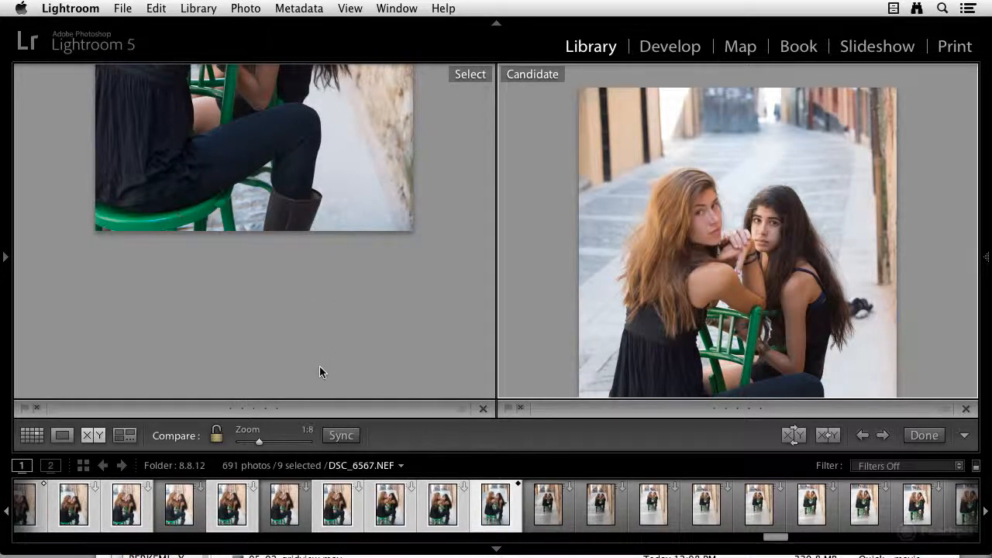
Give the Select photo a five-star rating.
{"action": "left_click", "coordinate": [276, 408]}
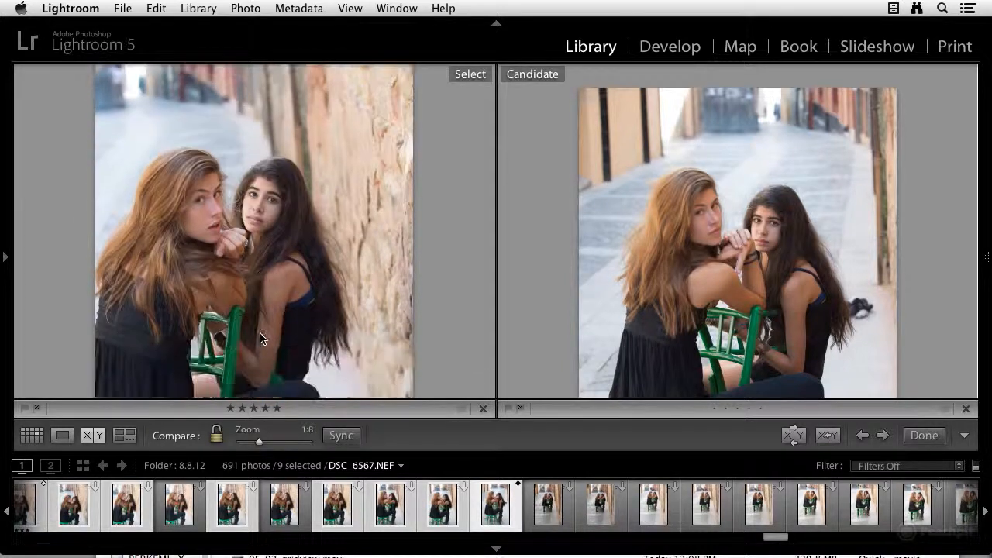
{"action": "scroll", "coordinate": [260, 338], "scroll_direction": "down", "scroll_amount": 5}
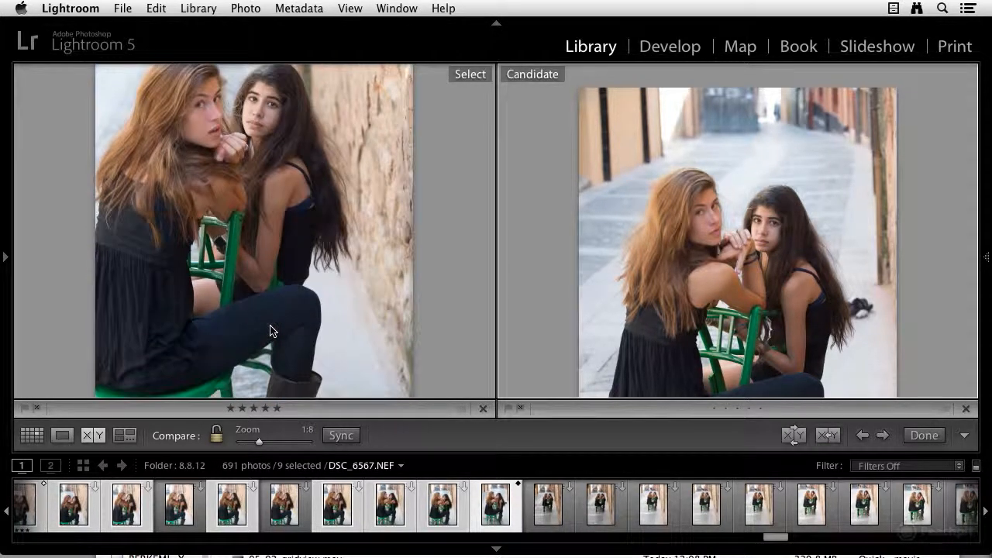